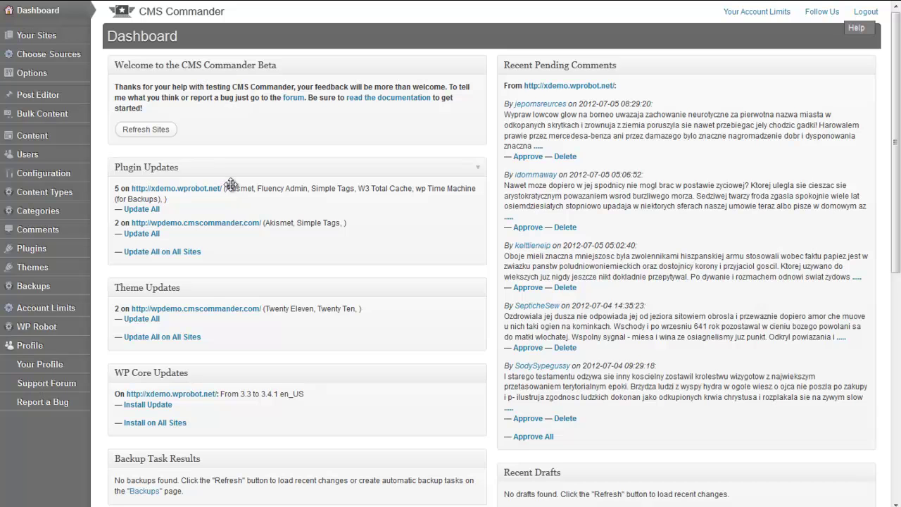
- Open Choose Sources and review the enabled CMSs (WordPress, Drupal, Joomla, phpBB) and the content source options
{"action": "left_click", "coordinate": [62, 61]}
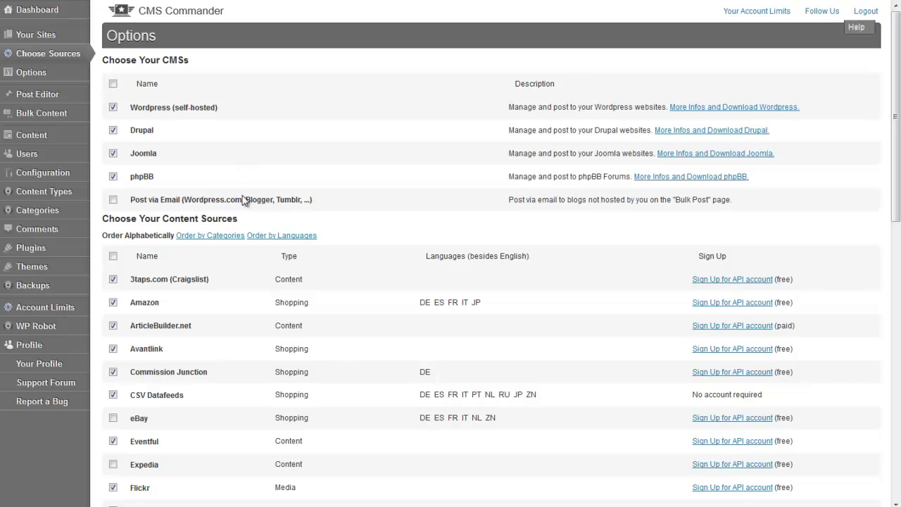
{"action": "scroll", "coordinate": [230, 277], "scroll_direction": "down", "scroll_amount": 2}
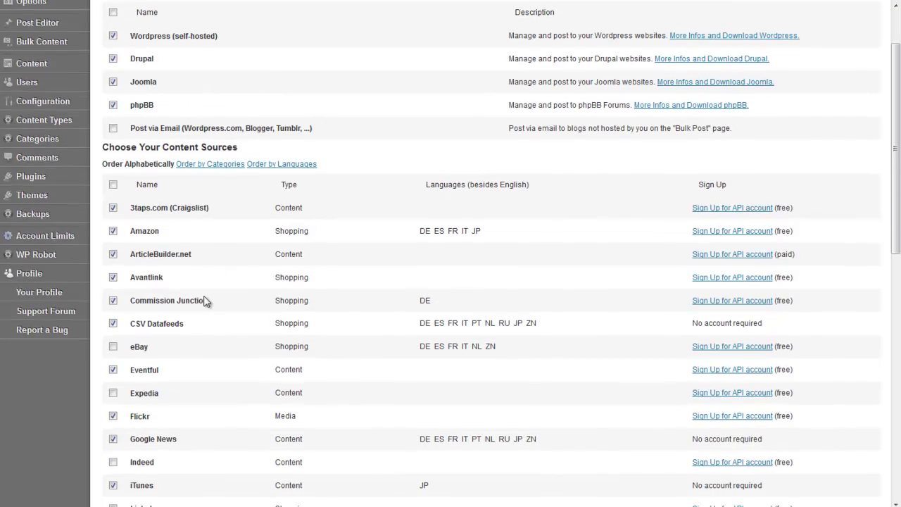
{"action": "scroll", "coordinate": [215, 304], "scroll_direction": "down", "scroll_amount": 2}
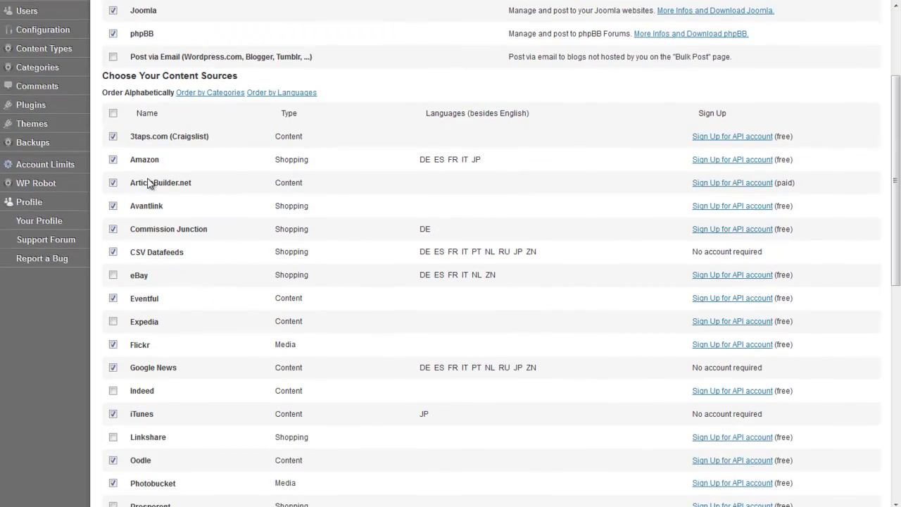
{"action": "scroll", "coordinate": [169, 211], "scroll_direction": "down", "scroll_amount": 2}
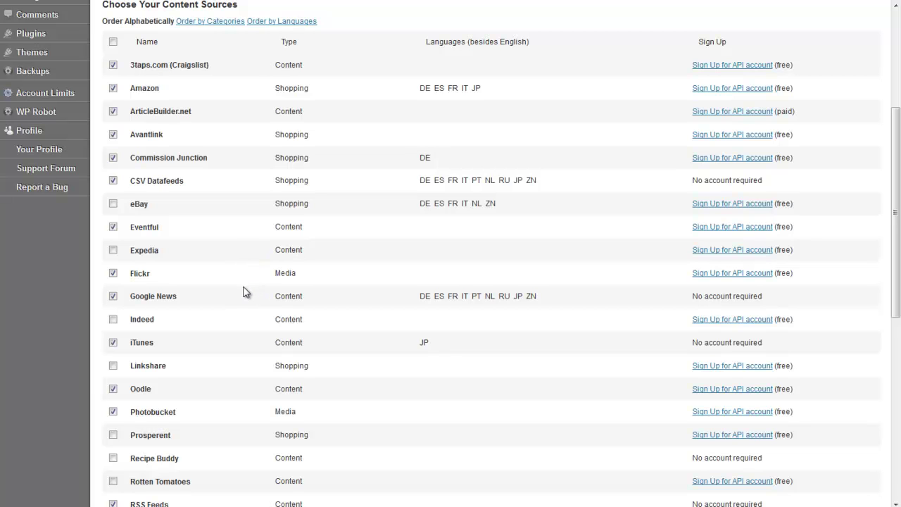
{"action": "scroll", "coordinate": [235, 295], "scroll_direction": "up", "scroll_amount": 2}
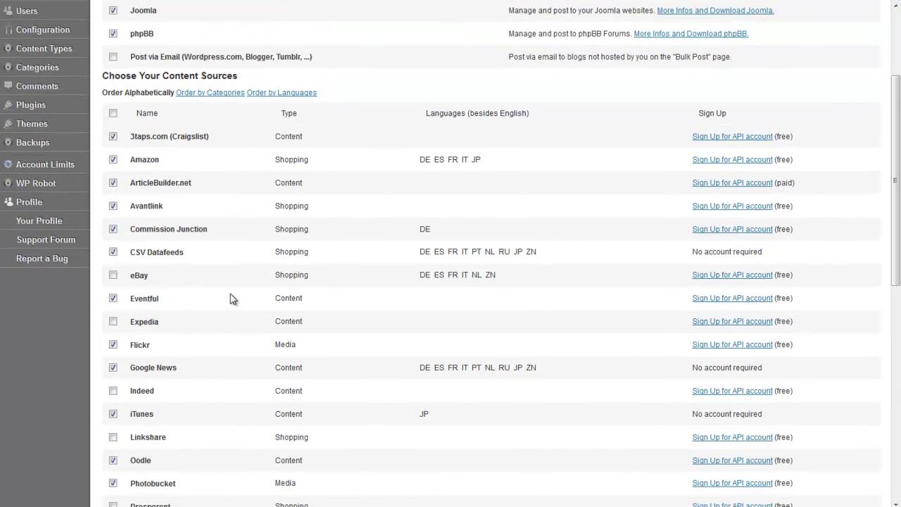
{"action": "scroll", "coordinate": [234, 295], "scroll_direction": "up", "scroll_amount": 1}
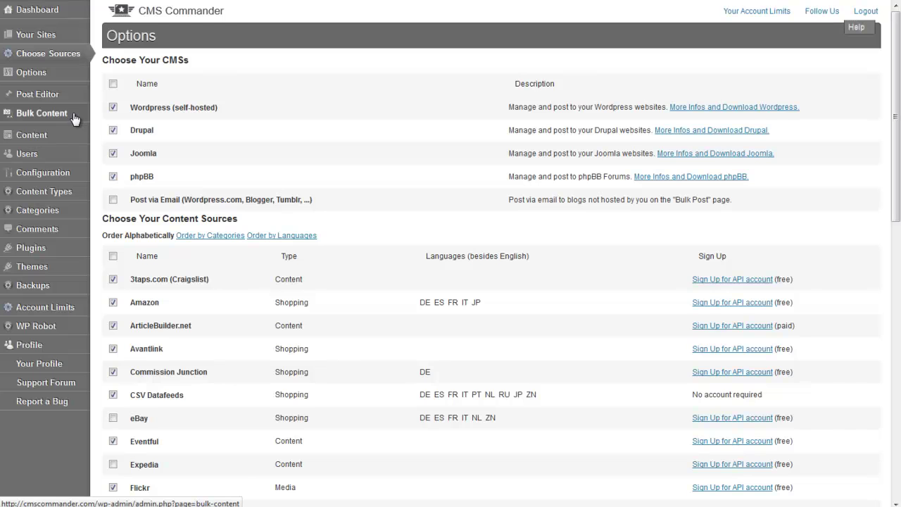
- Start a Create API Content bulk job getting 10 items on the topic 'apple ipod'
{"action": "left_click", "coordinate": [79, 120]}
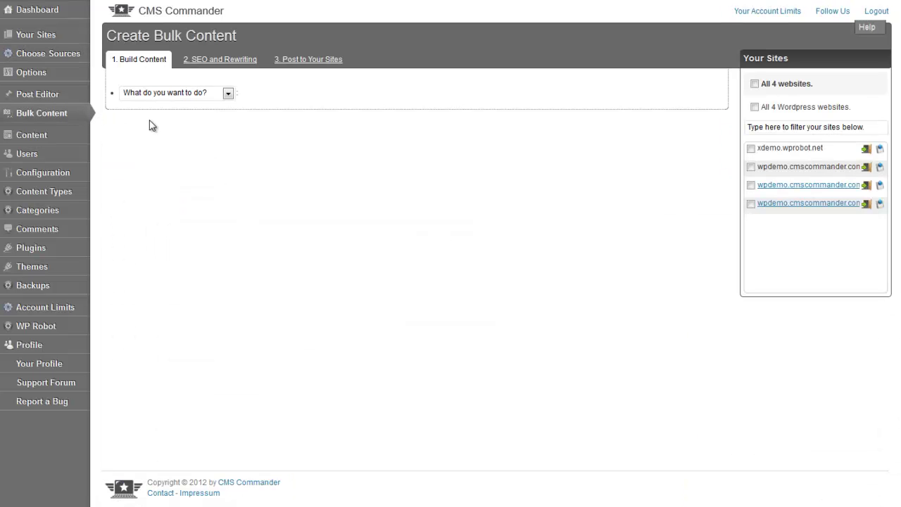
{"action": "left_click", "coordinate": [227, 93]}
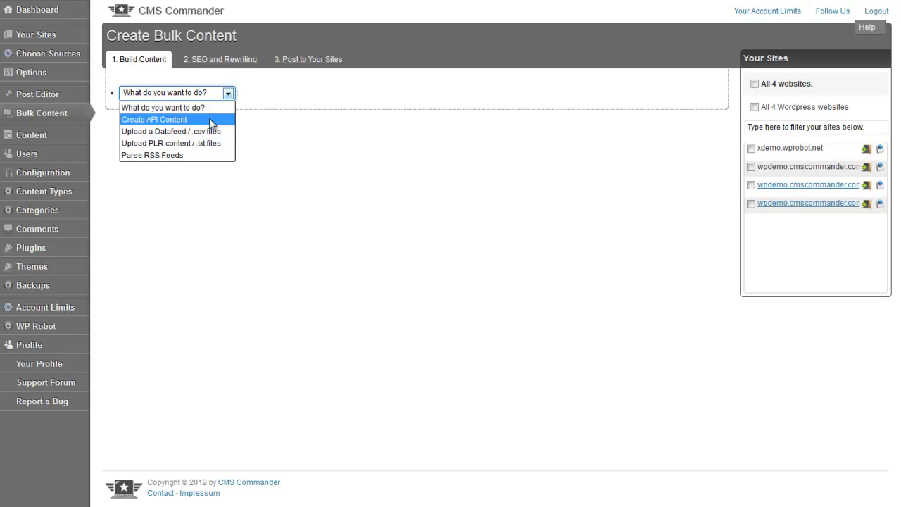
{"action": "left_click", "coordinate": [209, 121]}
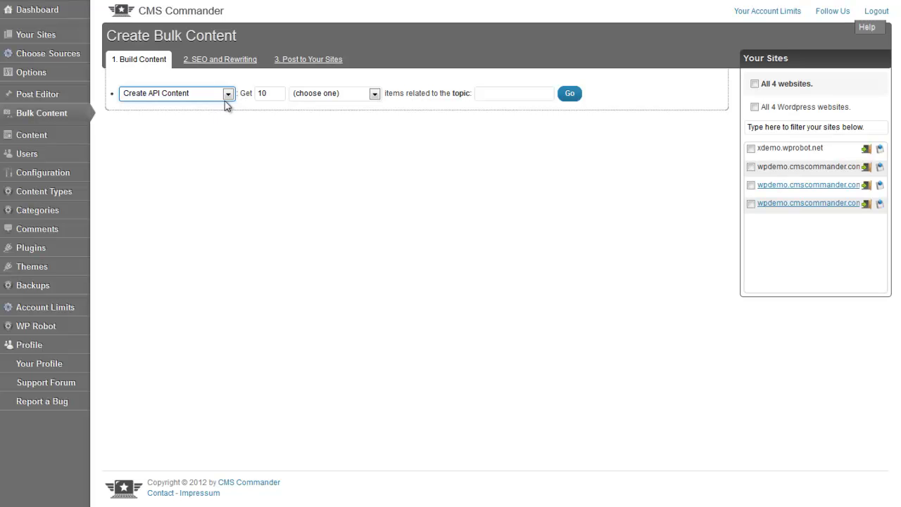
{"action": "double_click", "coordinate": [258, 93]}
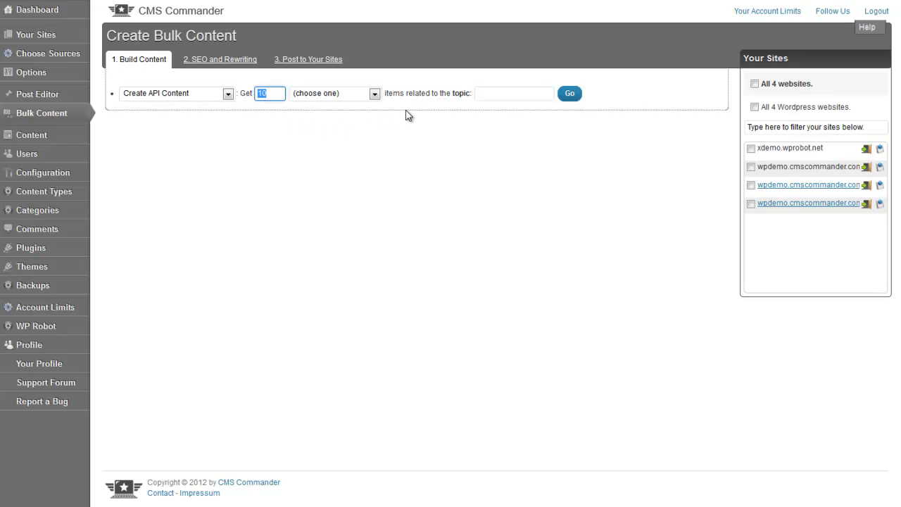
{"action": "left_click", "coordinate": [493, 92]}
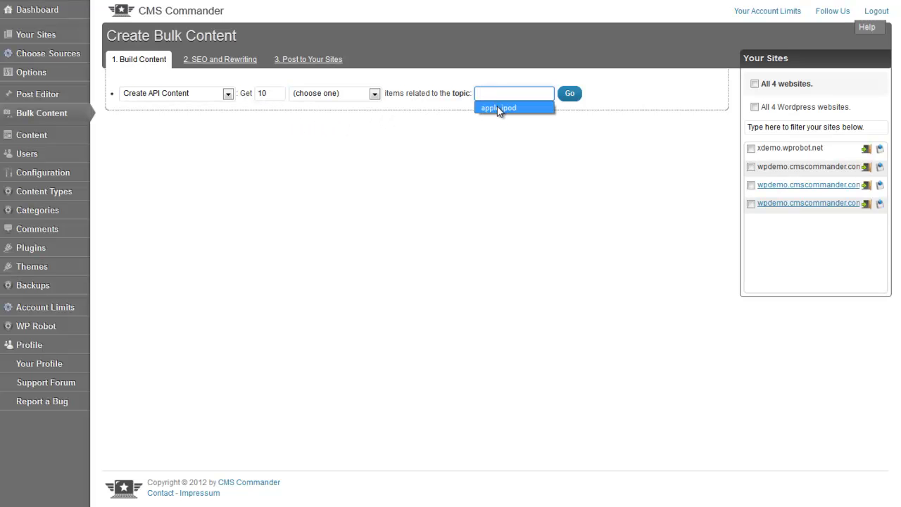
{"action": "left_click", "coordinate": [499, 109]}
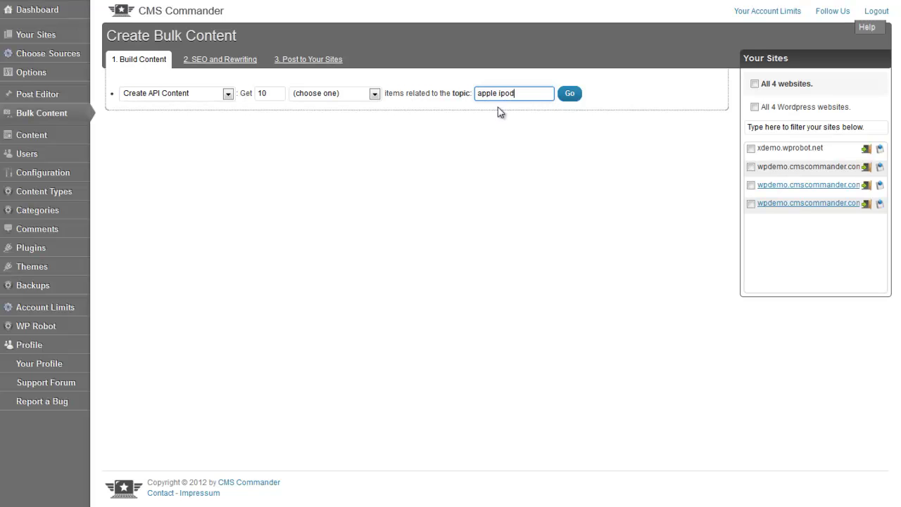
{"action": "left_click", "coordinate": [374, 95]}
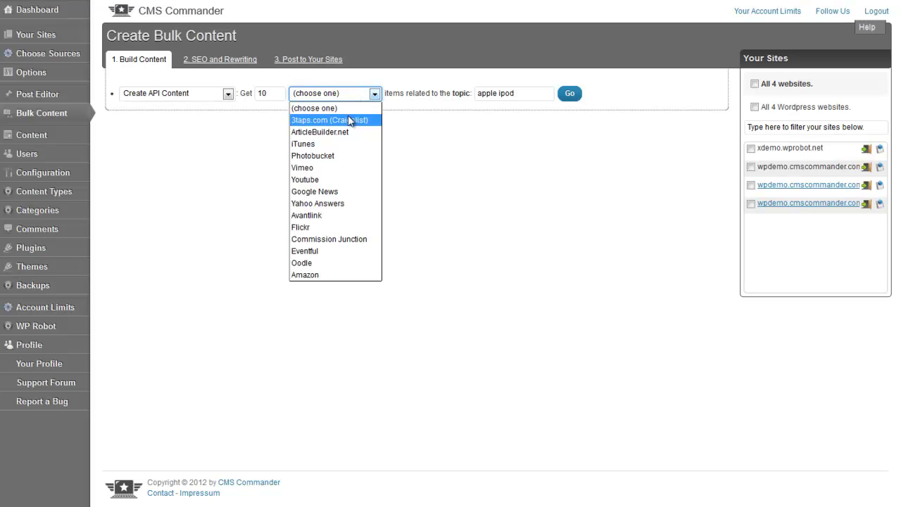
- Select Yahoo Answers as the source and fetch the 10 'apple ipod' items into the preview
{"action": "left_click", "coordinate": [345, 204]}
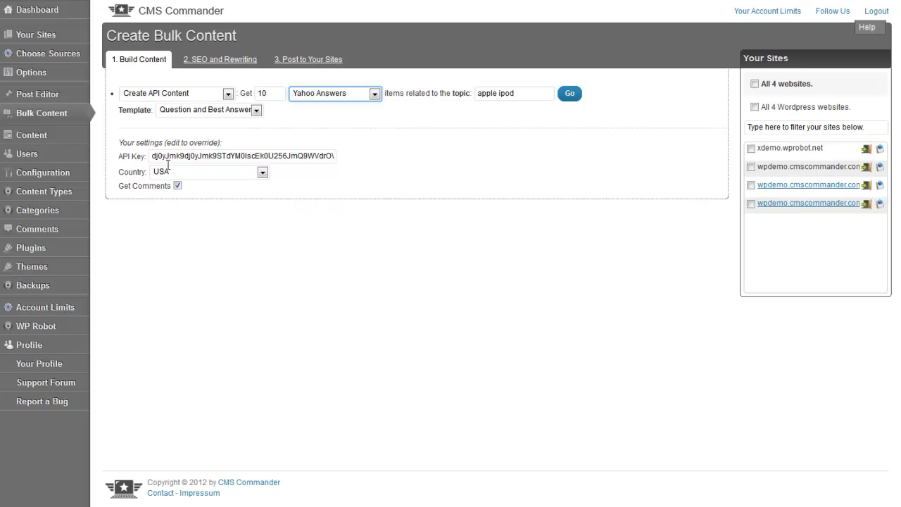
{"action": "left_click_drag", "start_coordinate": [120, 142], "coordinate": [225, 144]}
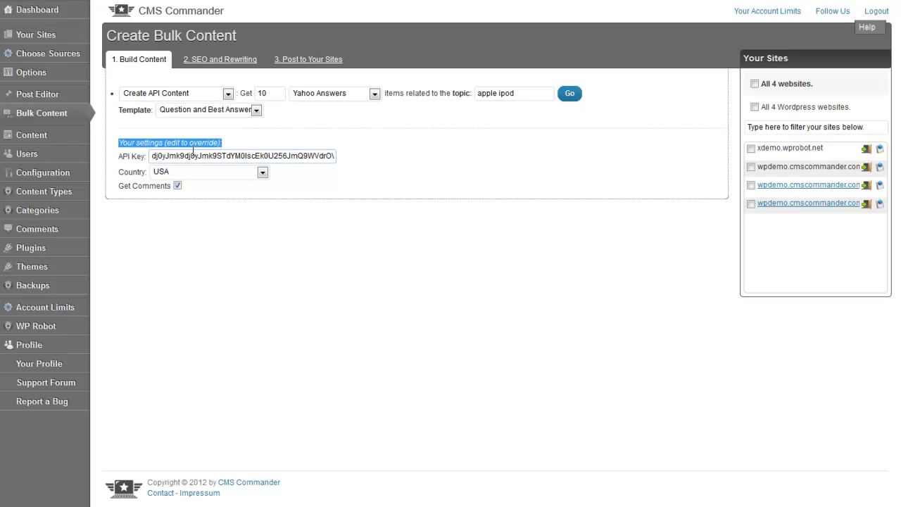
{"action": "left_click_drag", "start_coordinate": [120, 186], "coordinate": [171, 195]}
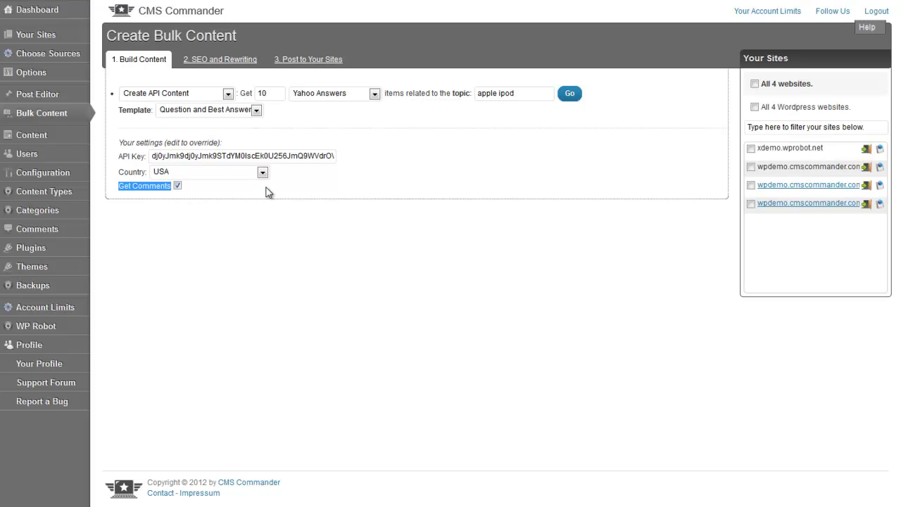
{"action": "left_click", "coordinate": [568, 96]}
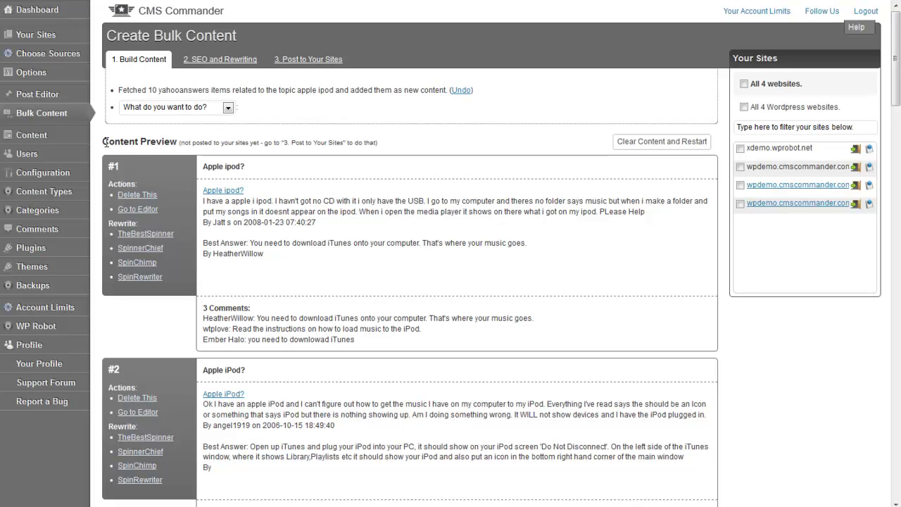
{"action": "left_click_drag", "start_coordinate": [104, 142], "coordinate": [176, 140]}
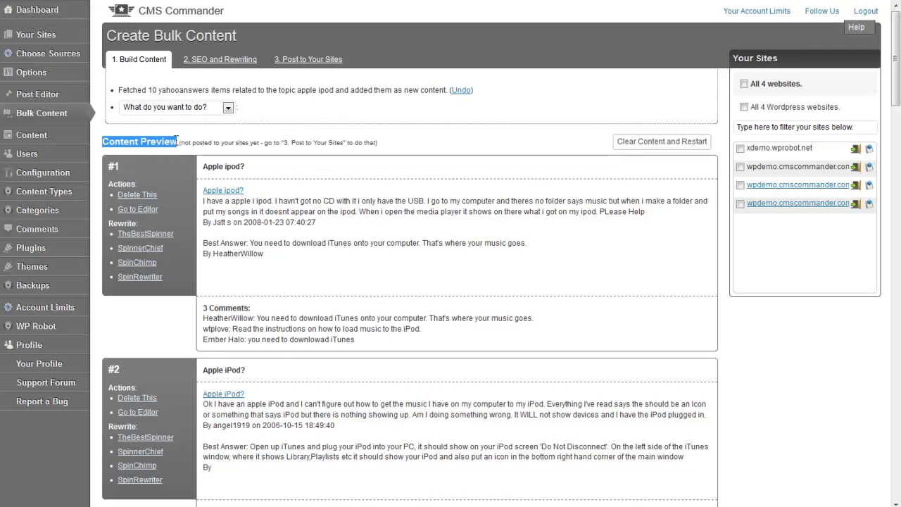
{"action": "scroll", "coordinate": [214, 161], "scroll_direction": "down", "scroll_amount": 3}
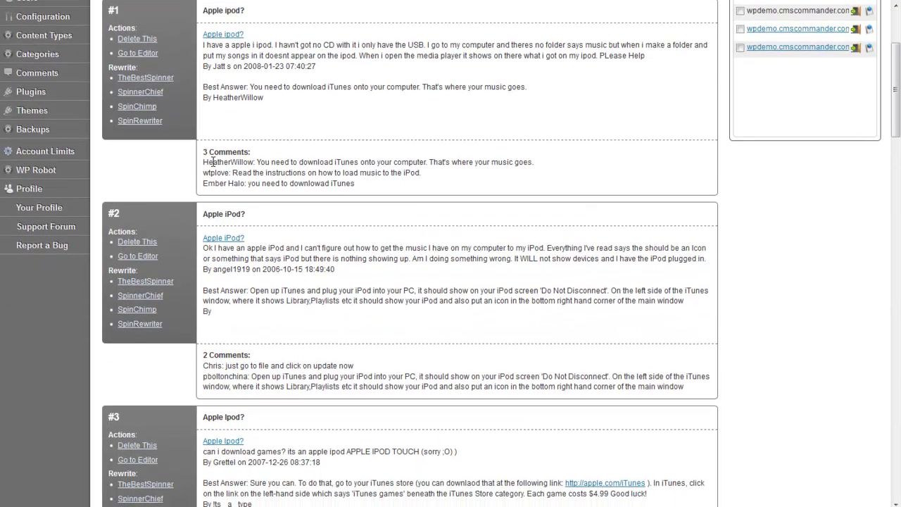
{"action": "scroll", "coordinate": [213, 162], "scroll_direction": "down", "scroll_amount": 4}
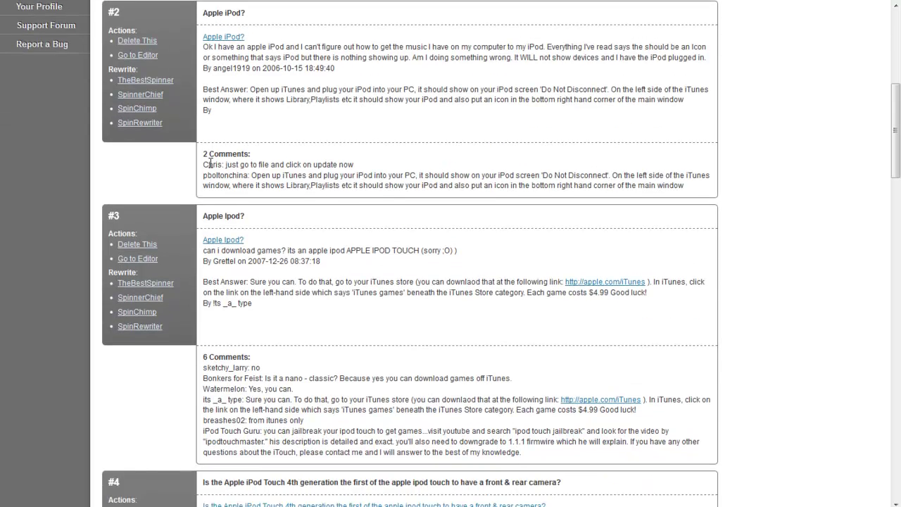
{"action": "scroll", "coordinate": [209, 162], "scroll_direction": "up", "scroll_amount": 7}
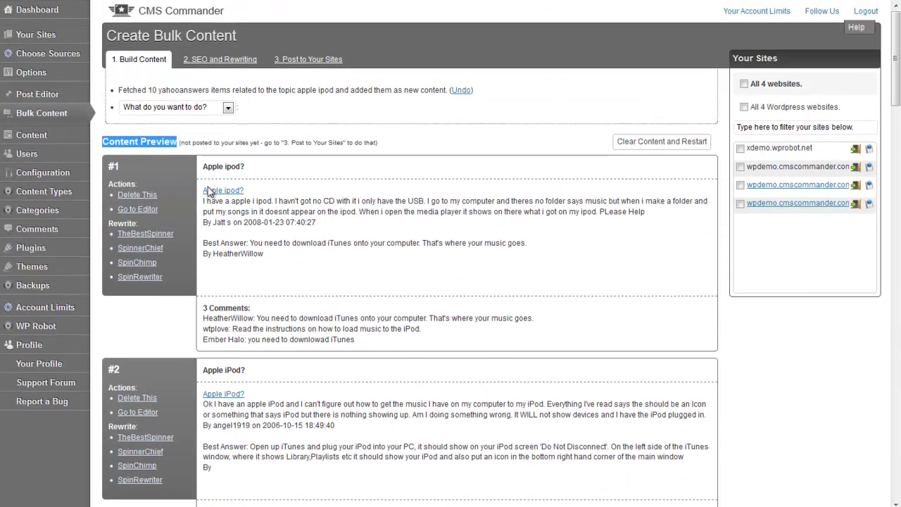
{"action": "left_click_drag", "start_coordinate": [203, 308], "coordinate": [250, 306]}
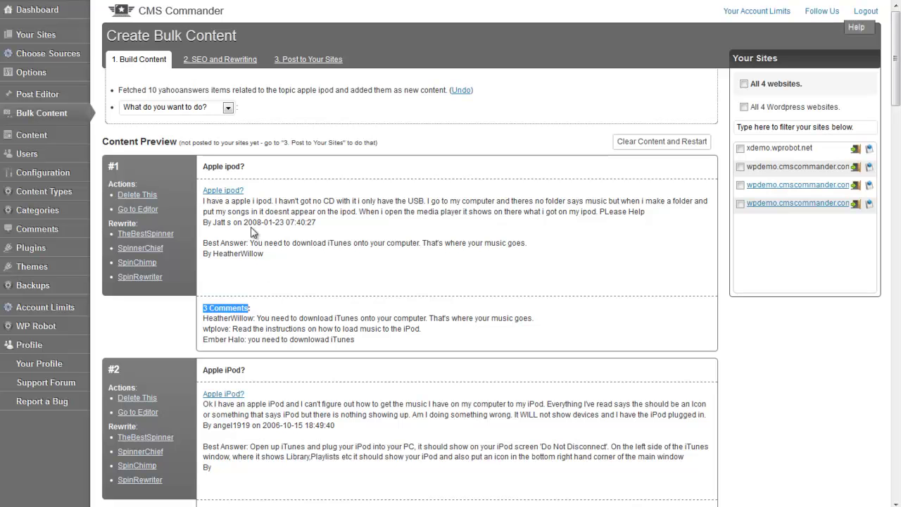
- Fetch Flickr images with the Thumbnail template, added to the beginning of the current content
{"action": "left_click", "coordinate": [204, 113]}
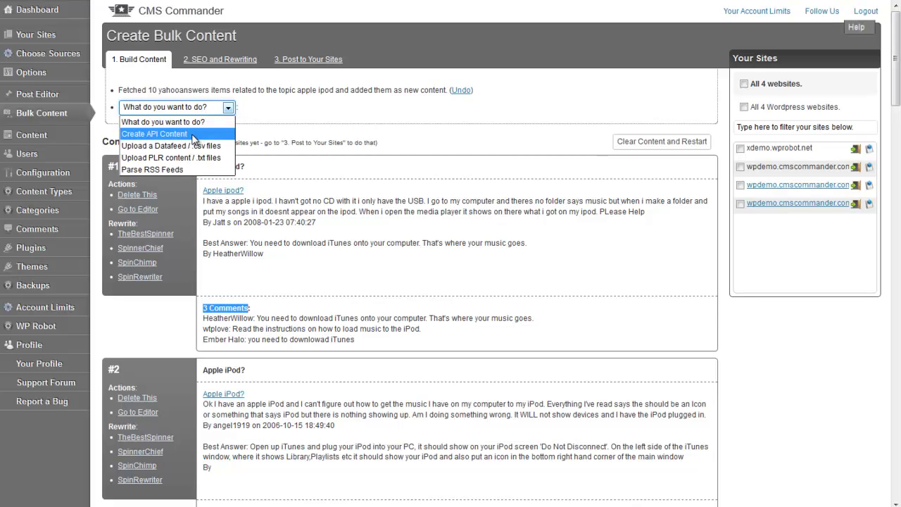
{"action": "left_click", "coordinate": [194, 135]}
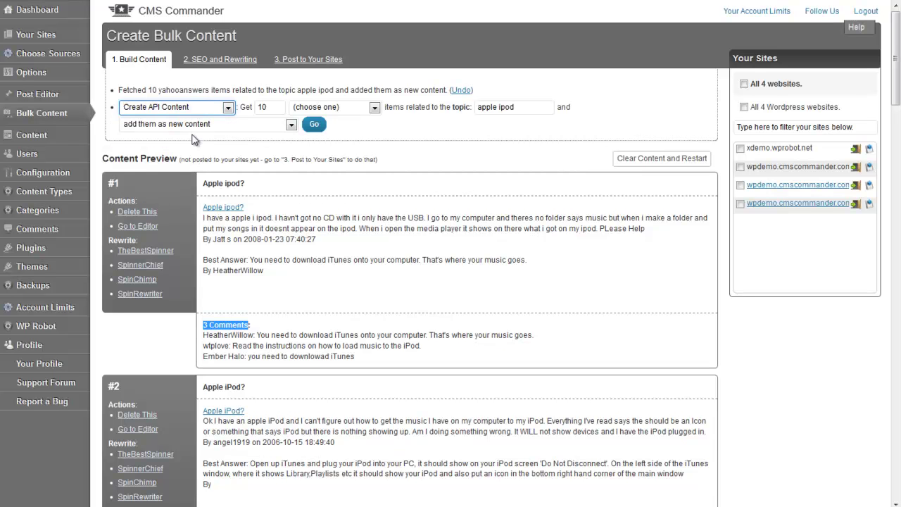
{"action": "left_click", "coordinate": [324, 107]}
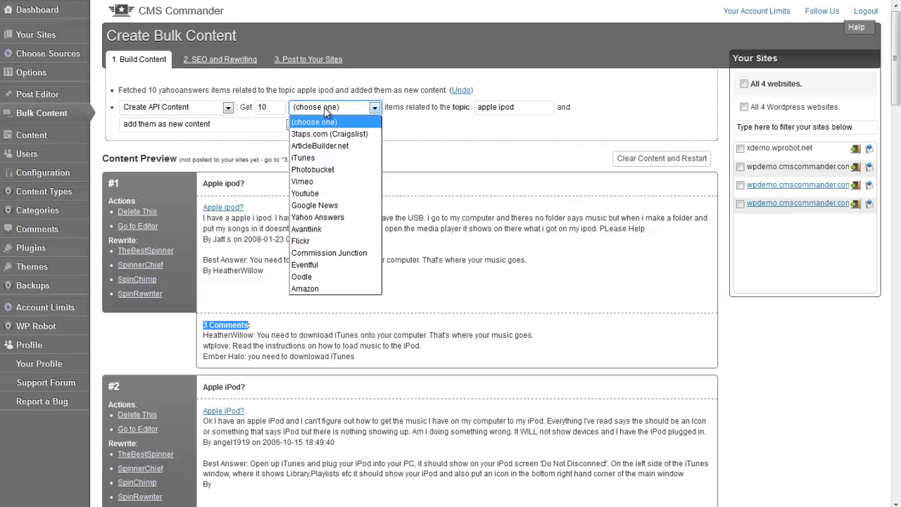
{"action": "left_click", "coordinate": [318, 242]}
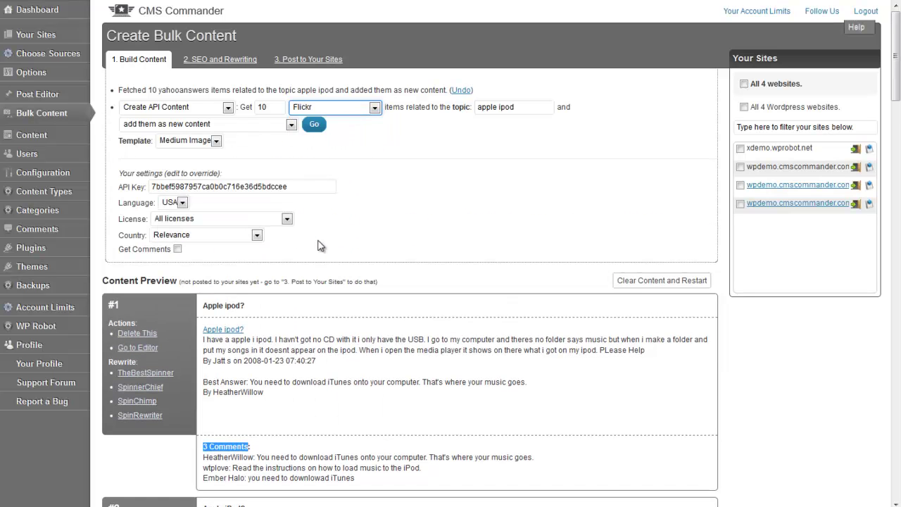
{"action": "left_click", "coordinate": [249, 131]}
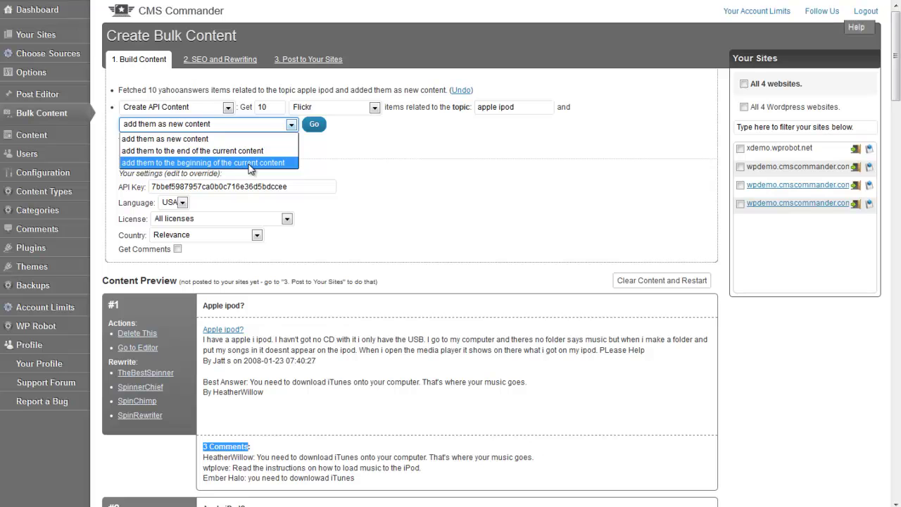
{"action": "left_click", "coordinate": [251, 162]}
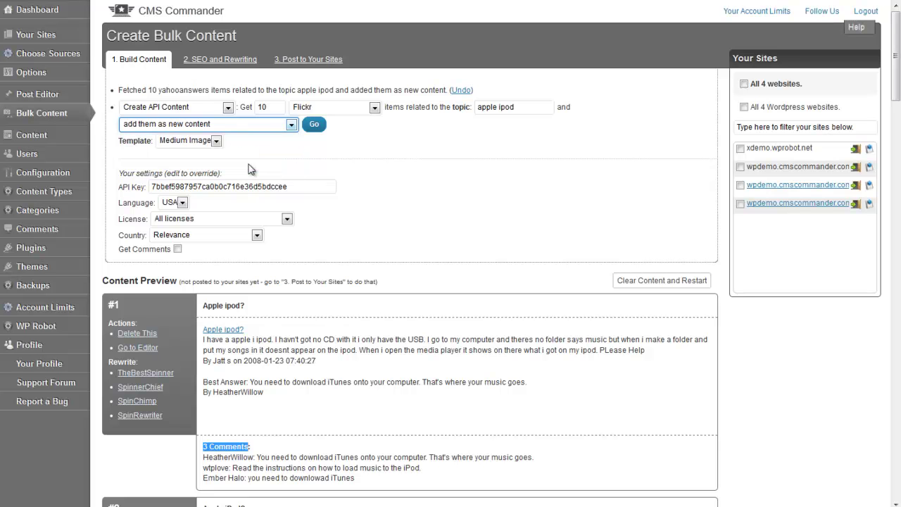
{"action": "left_click", "coordinate": [216, 141]}
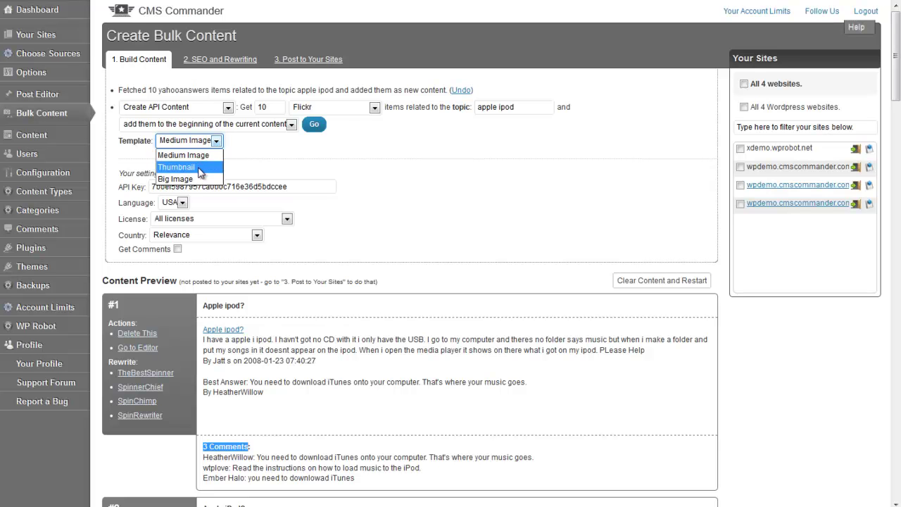
{"action": "left_click", "coordinate": [200, 167]}
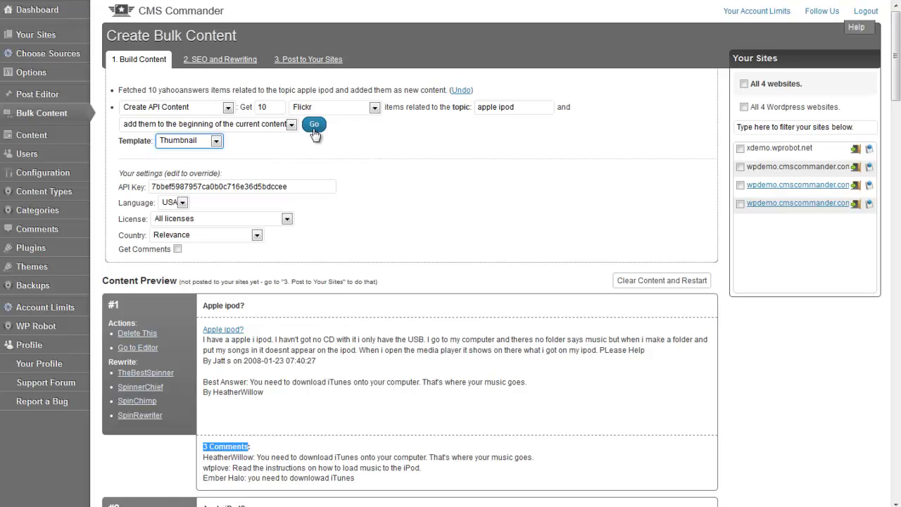
{"action": "left_click", "coordinate": [314, 132]}
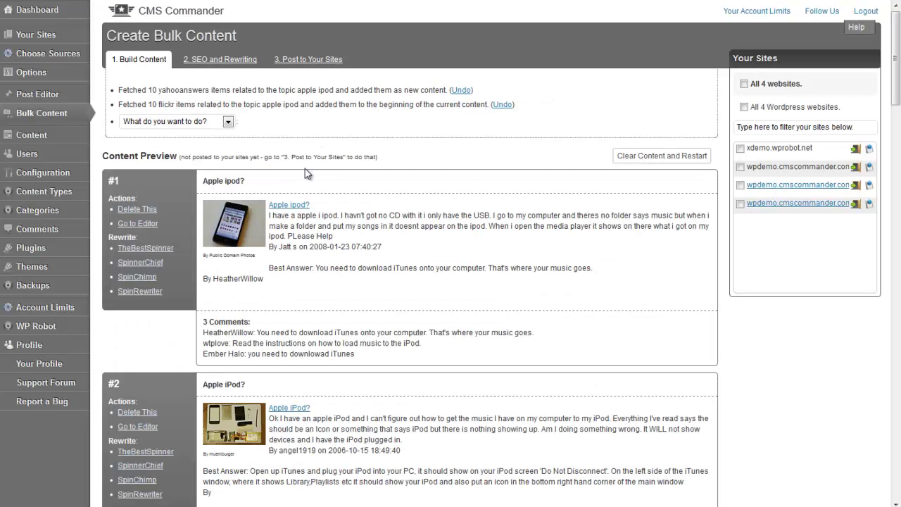
- Scroll through the Content Preview to check each item's Flickr thumbnail, then return to the top
{"action": "scroll", "coordinate": [243, 231], "scroll_direction": "down", "scroll_amount": 1}
{"action": "scroll", "coordinate": [242, 231], "scroll_direction": "down", "scroll_amount": 5}
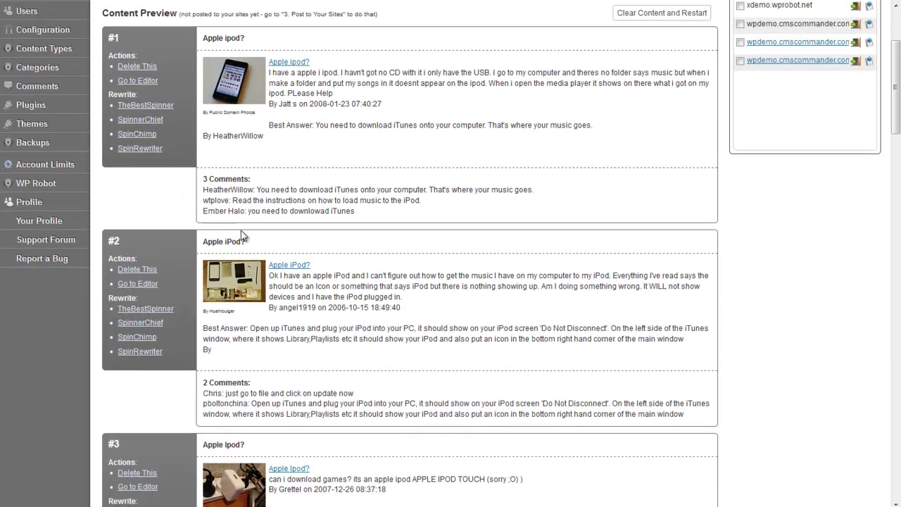
{"action": "scroll", "coordinate": [242, 235], "scroll_direction": "down", "scroll_amount": 4}
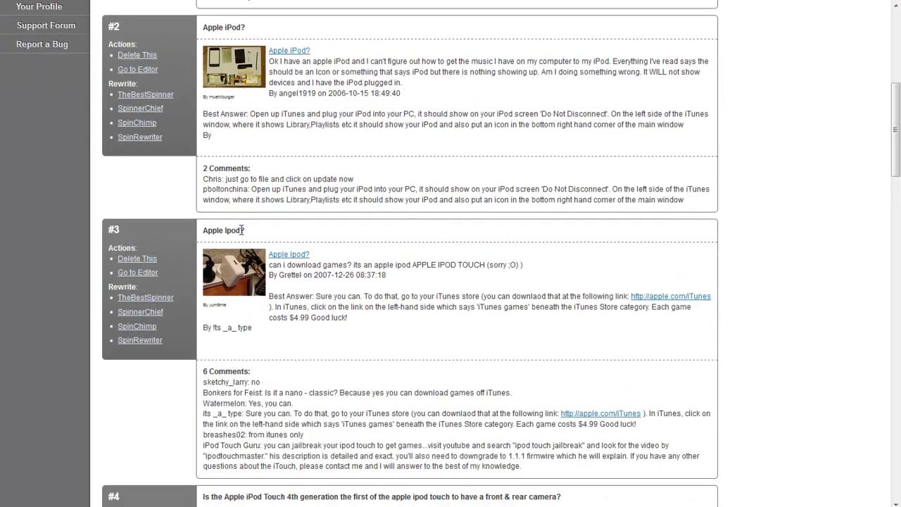
{"action": "scroll", "coordinate": [242, 235], "scroll_direction": "down", "scroll_amount": 2}
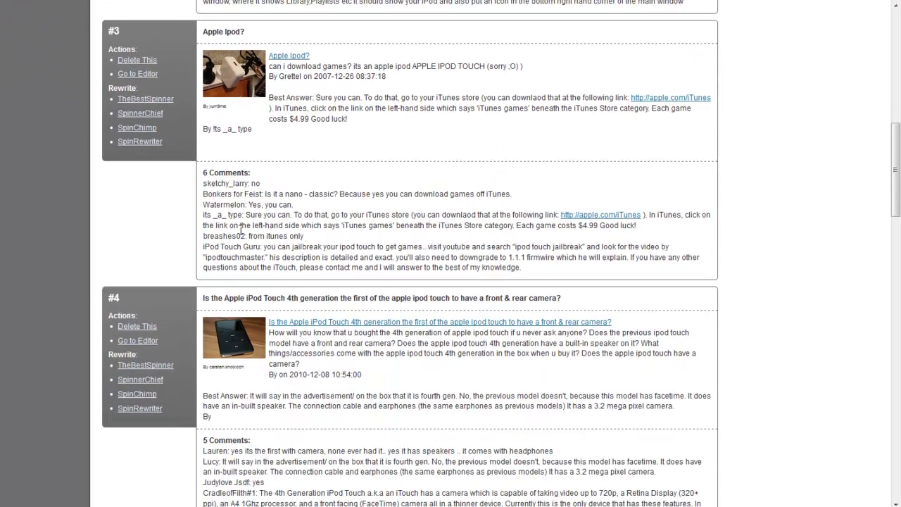
{"action": "scroll", "coordinate": [241, 230], "scroll_direction": "up", "scroll_amount": 3}
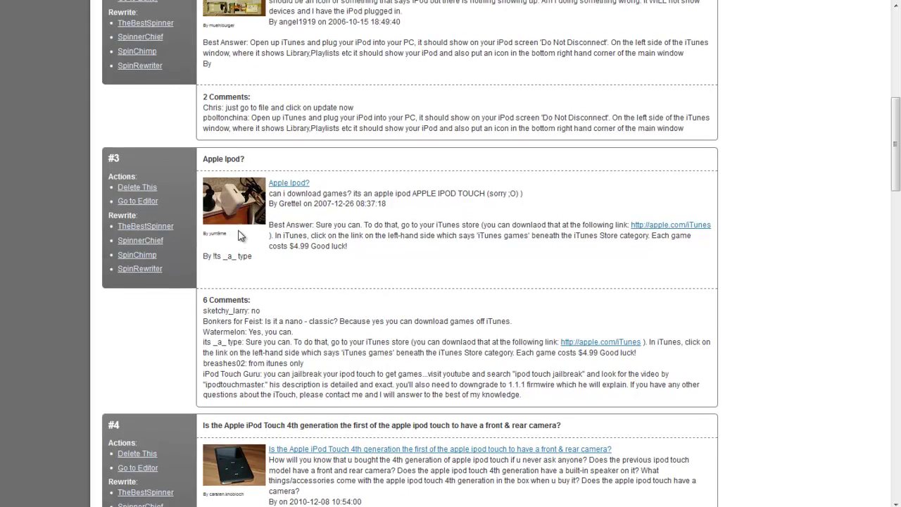
{"action": "scroll", "coordinate": [240, 230], "scroll_direction": "up", "scroll_amount": 5}
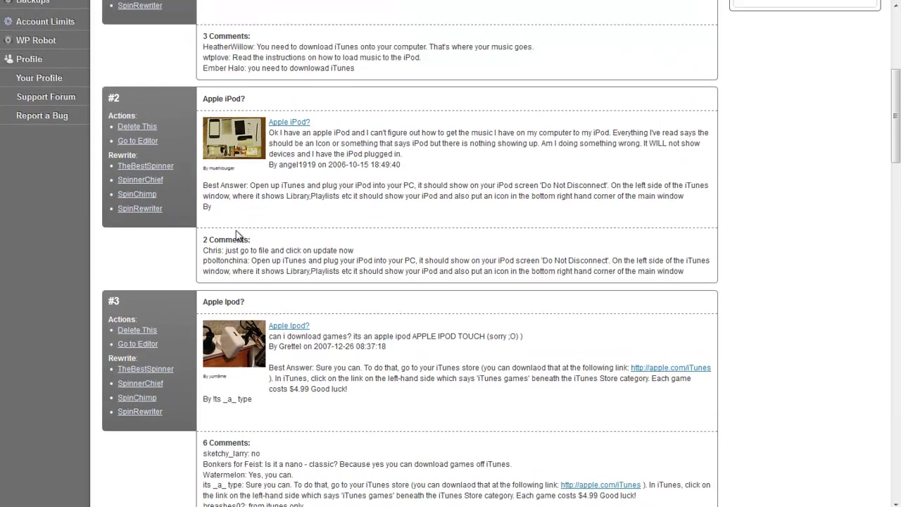
{"action": "scroll", "coordinate": [234, 234], "scroll_direction": "up", "scroll_amount": 4}
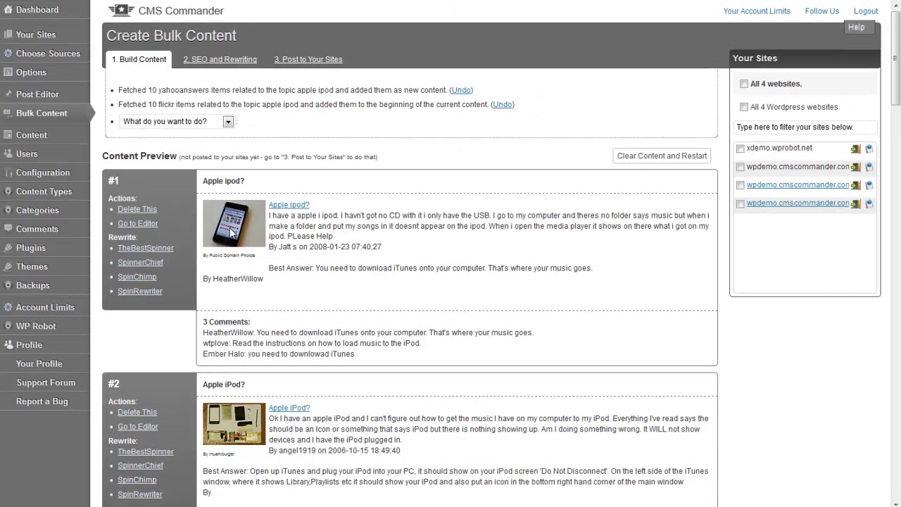
- Set up Create API Content from Youtube, adding results to the end of the current content
{"action": "left_click", "coordinate": [218, 123]}
{"action": "left_click", "coordinate": [213, 148]}
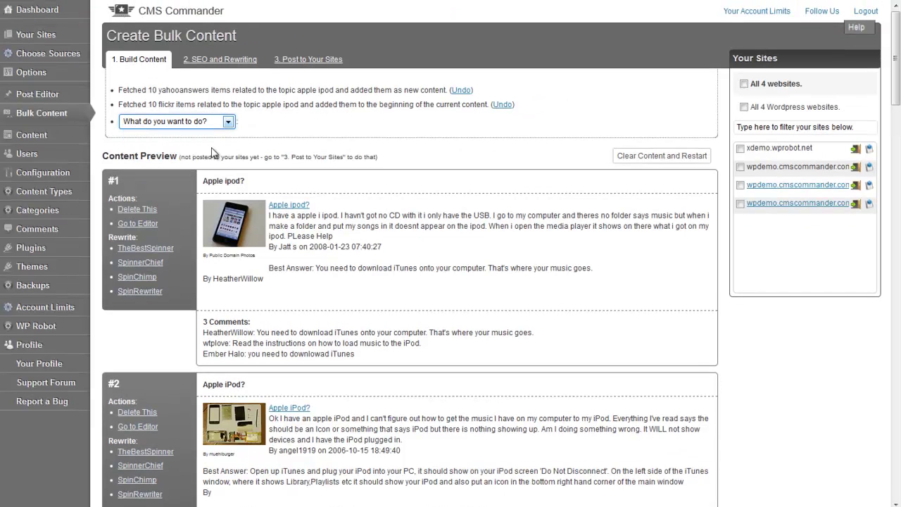
{"action": "left_click", "coordinate": [338, 125]}
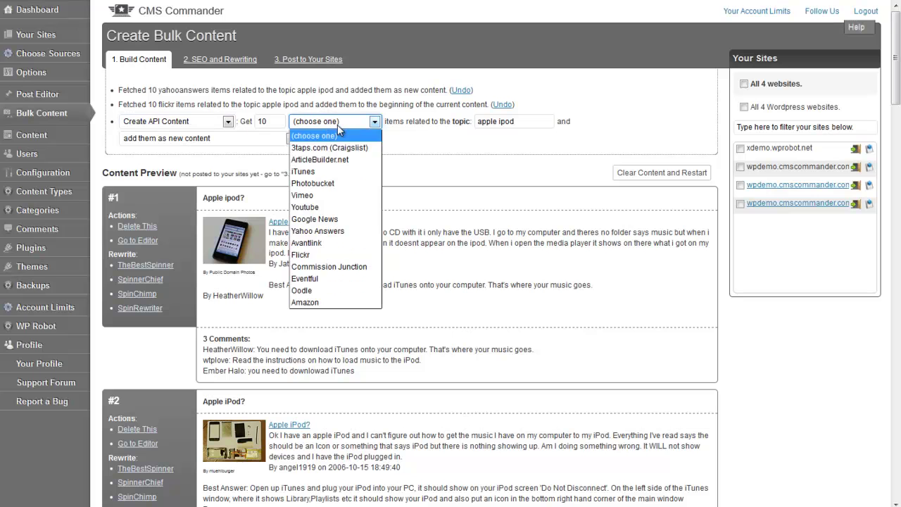
{"action": "left_click", "coordinate": [335, 208]}
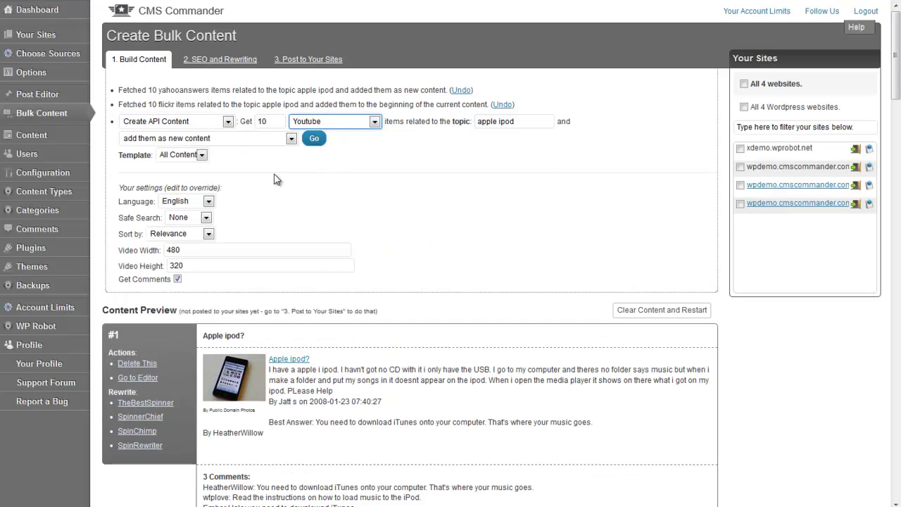
{"action": "left_click", "coordinate": [238, 140]}
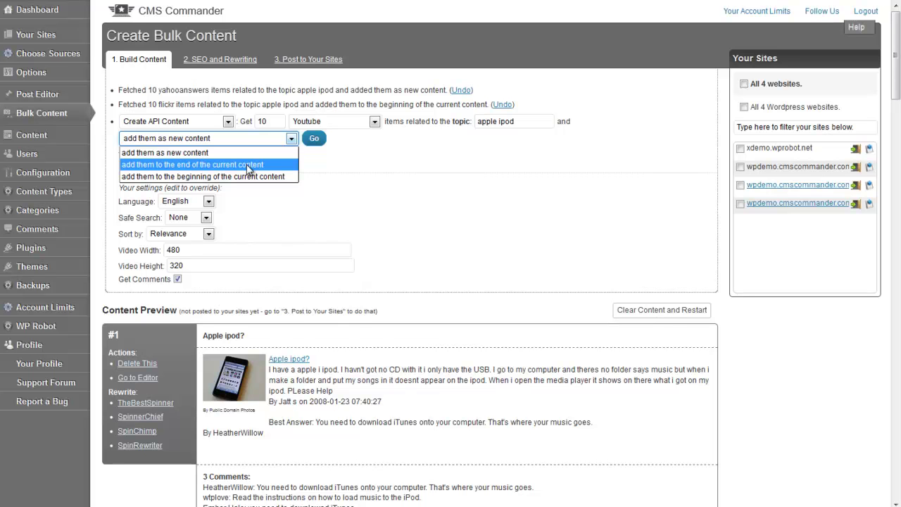
{"action": "left_click", "coordinate": [248, 167]}
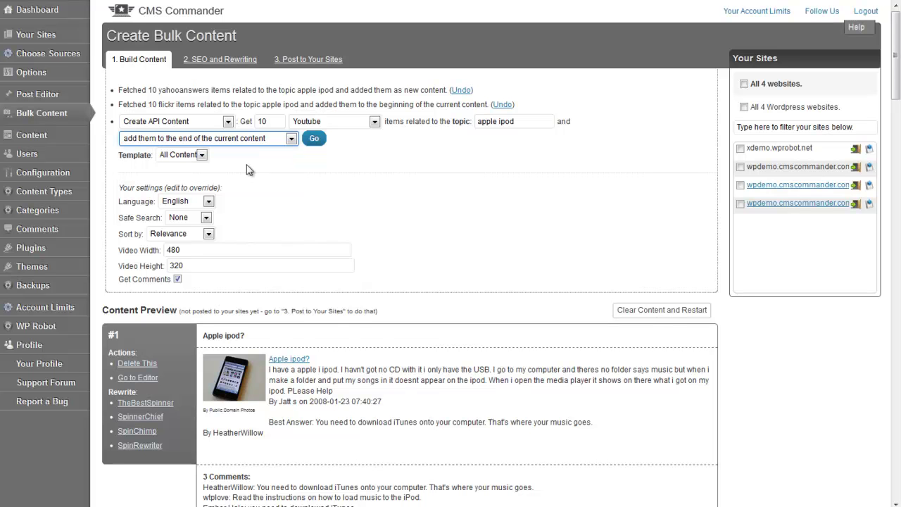
- Fetch the 10 YouTube videos and scroll the preview to check the embedded iPod videos
{"action": "left_click", "coordinate": [314, 141]}
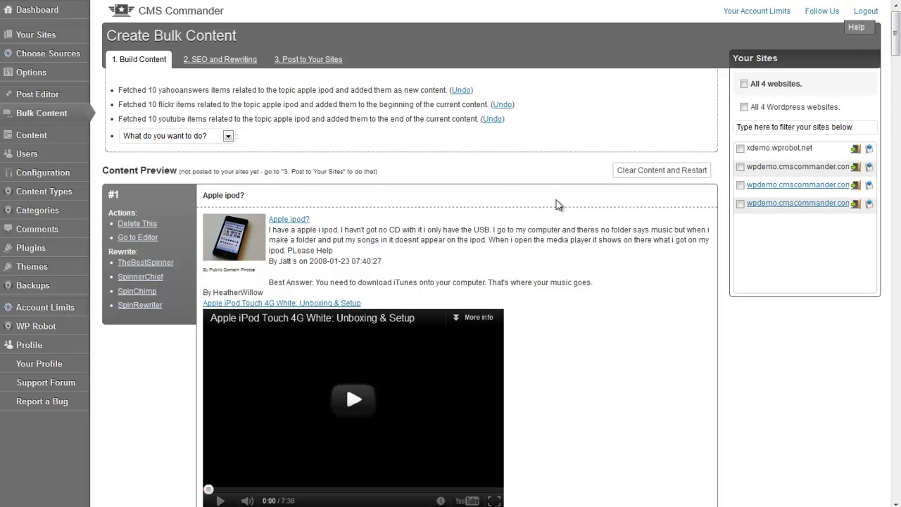
{"action": "scroll", "coordinate": [555, 204], "scroll_direction": "down", "scroll_amount": 1}
{"action": "scroll", "coordinate": [556, 206], "scroll_direction": "down", "scroll_amount": 1}
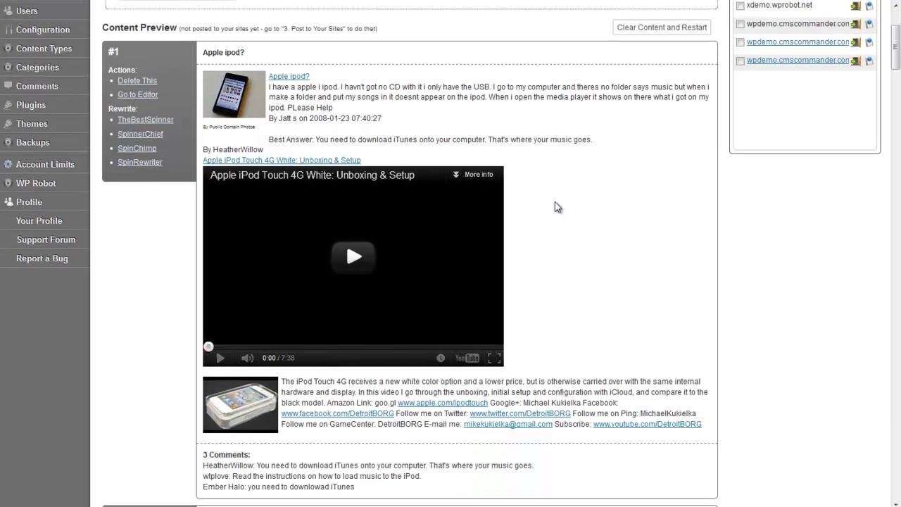
{"action": "scroll", "coordinate": [555, 204], "scroll_direction": "down", "scroll_amount": 1}
{"action": "scroll", "coordinate": [553, 205], "scroll_direction": "down", "scroll_amount": 6}
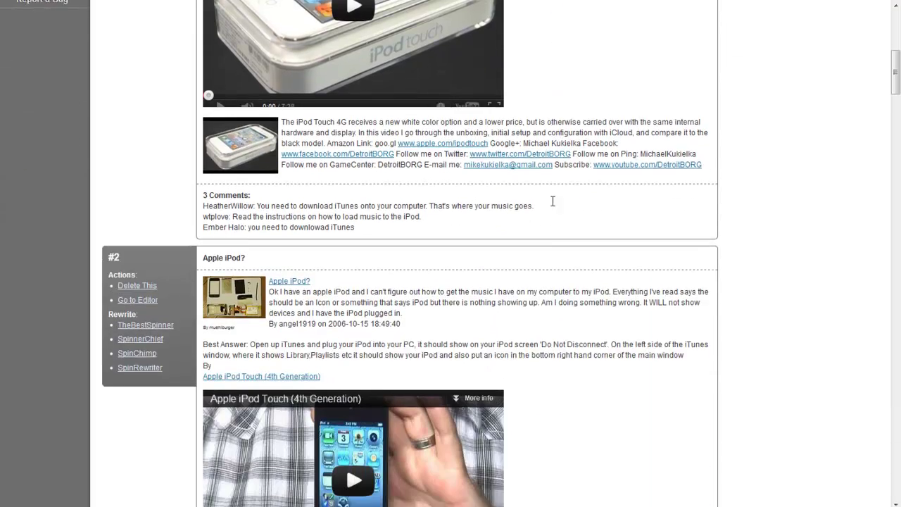
{"action": "scroll", "coordinate": [549, 205], "scroll_direction": "up", "scroll_amount": 7}
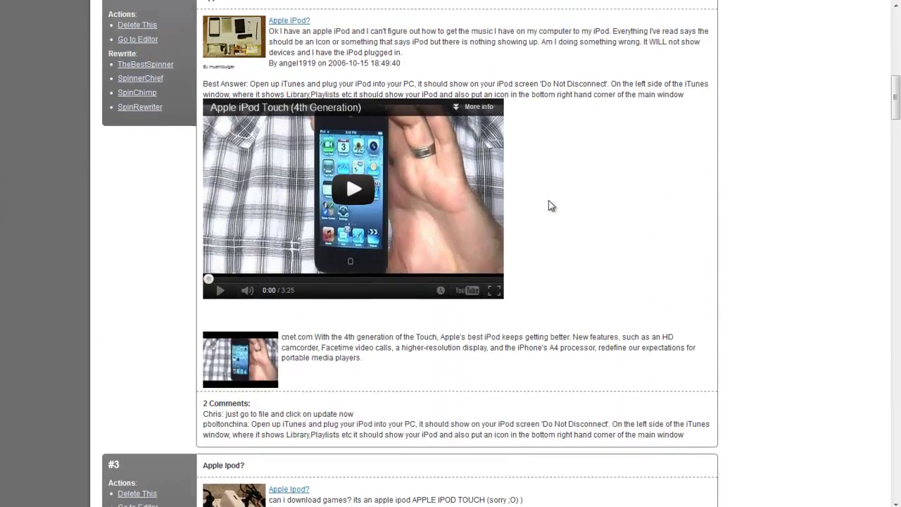
{"action": "scroll", "coordinate": [539, 202], "scroll_direction": "up", "scroll_amount": 2}
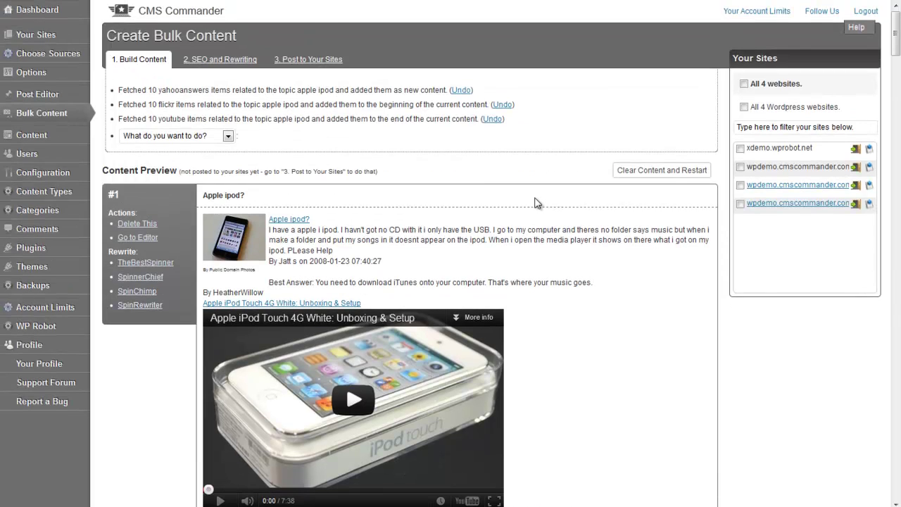
- Undo the 'Fetched 10 youtube items' fetch and scroll to confirm the videos are gone
{"action": "left_click", "coordinate": [492, 119]}
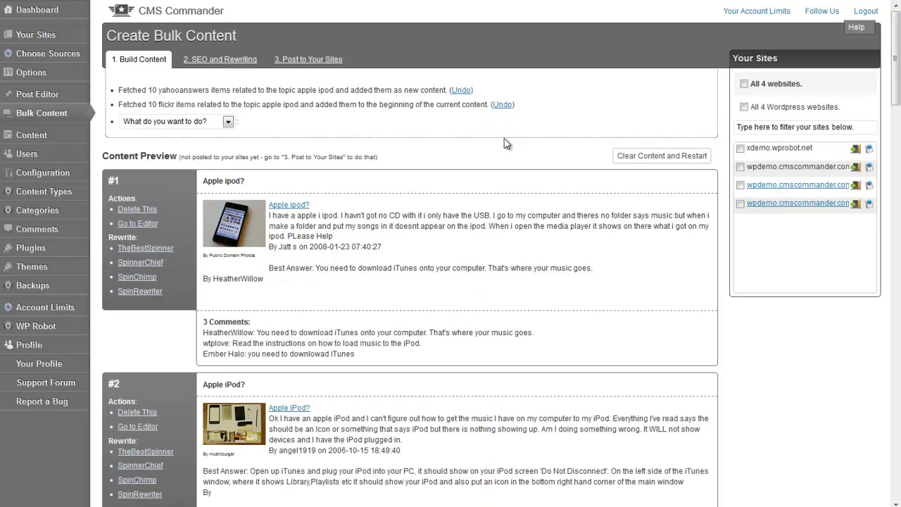
{"action": "scroll", "coordinate": [503, 155], "scroll_direction": "down", "scroll_amount": 3}
{"action": "scroll", "coordinate": [504, 164], "scroll_direction": "up", "scroll_amount": 3}
- On '3. Post to Your Sites', load the second wpdemo site's post settings and check the categories
{"action": "left_click", "coordinate": [309, 70]}
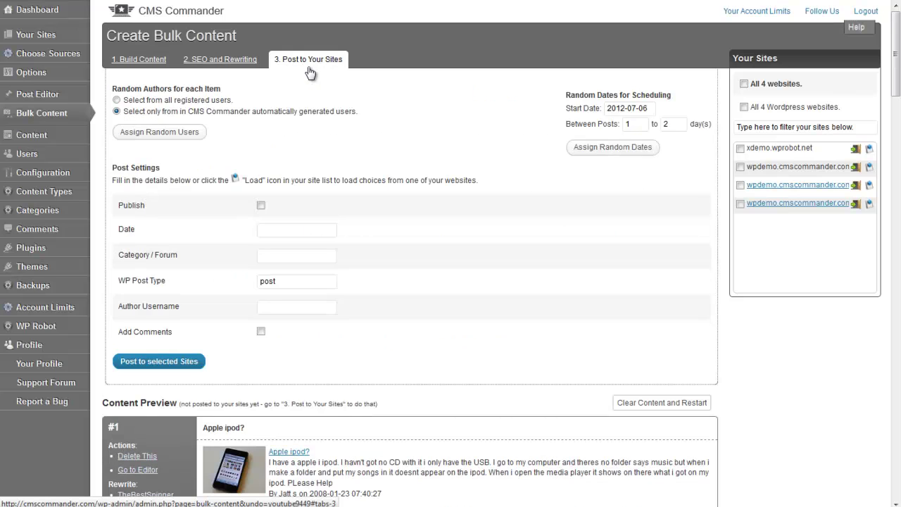
{"action": "left_click", "coordinate": [870, 169]}
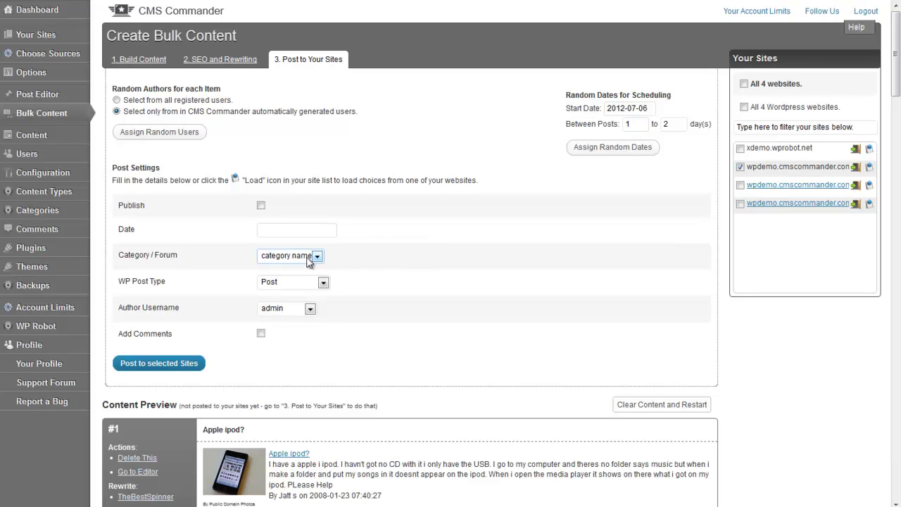
{"action": "left_click", "coordinate": [308, 260]}
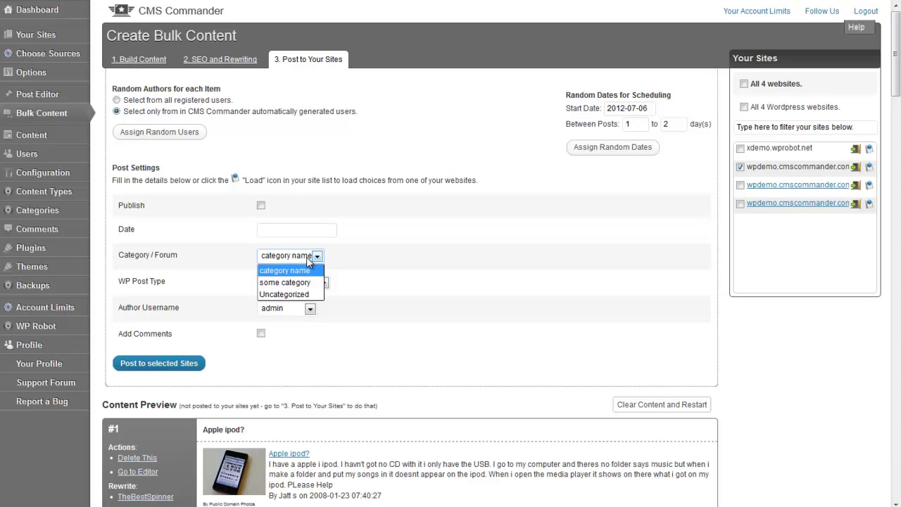
{"action": "left_click", "coordinate": [306, 262]}
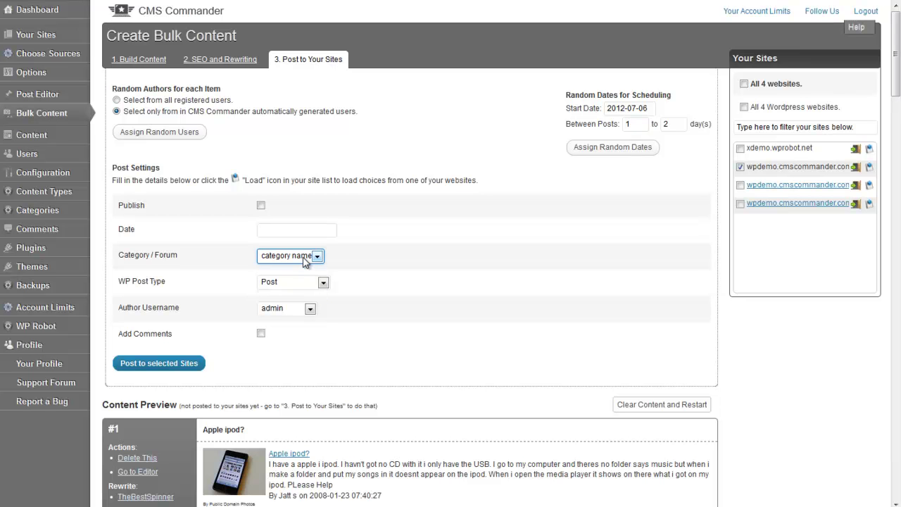